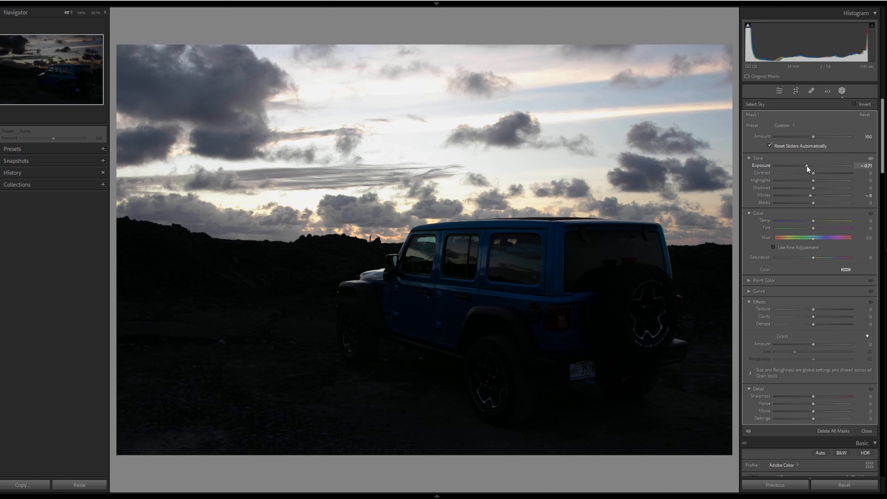
- Adjust the sky mask's tone to Exposure -1.23, Highlights -30, Shadows 28, Whites 19 and Blacks 19
drag(807, 165, 818, 203)
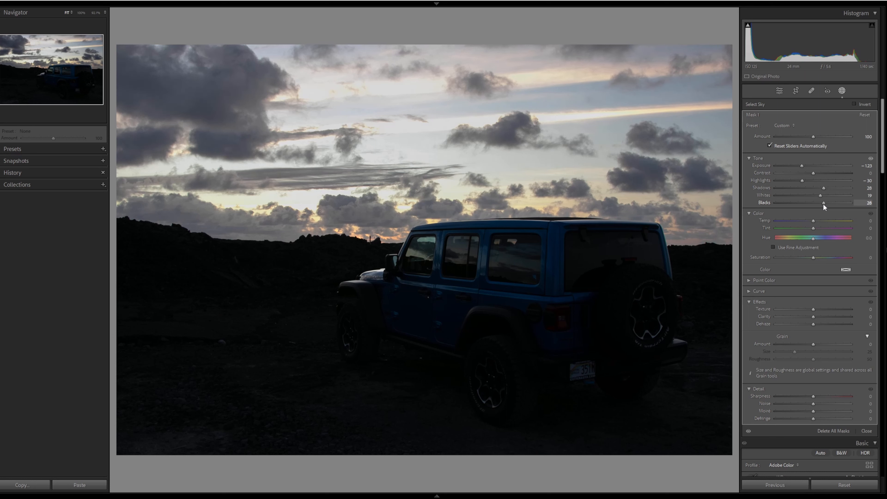
drag(820, 203, 820, 204)
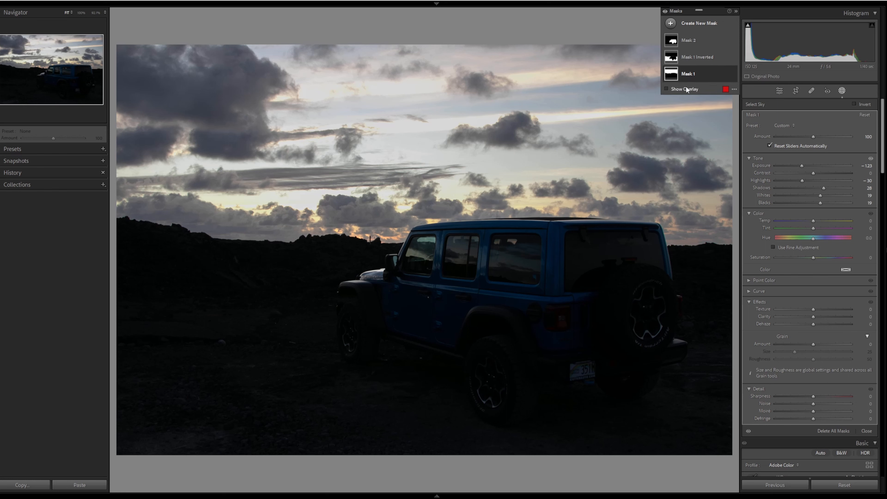
- Set the foreground mask Mask 1 Inverted to Exposure 2.02, Shadows -3, Whites 31 and Blacks -25
click(697, 57)
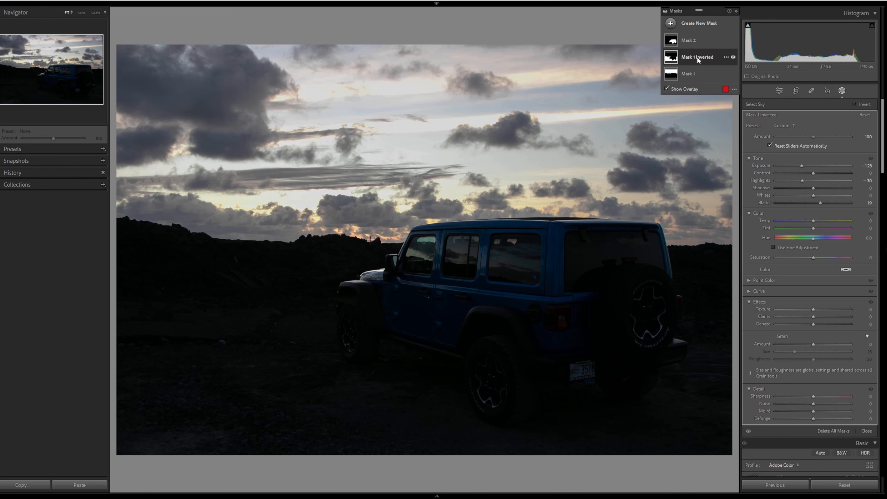
click(687, 90)
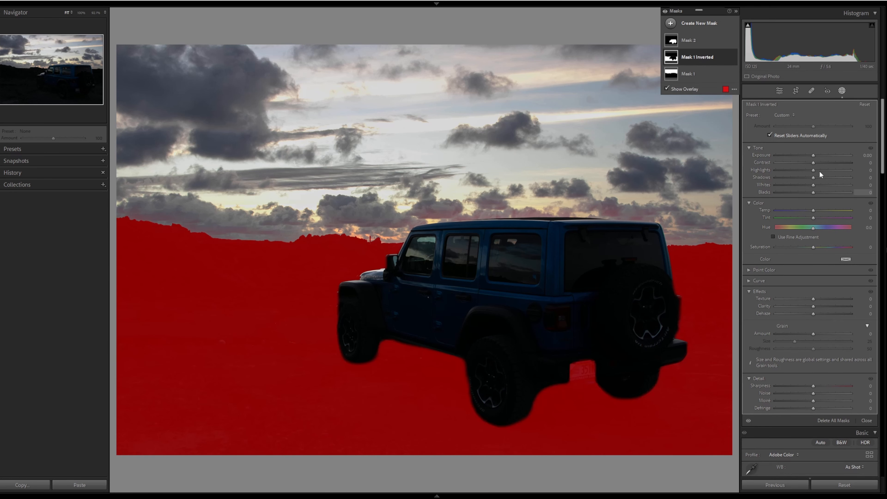
drag(812, 155, 832, 158)
drag(816, 191, 806, 191)
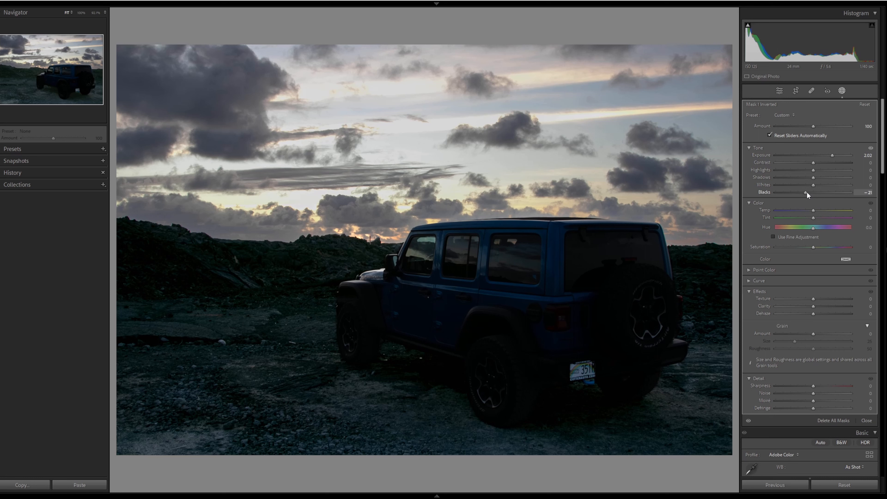
drag(804, 192, 804, 192)
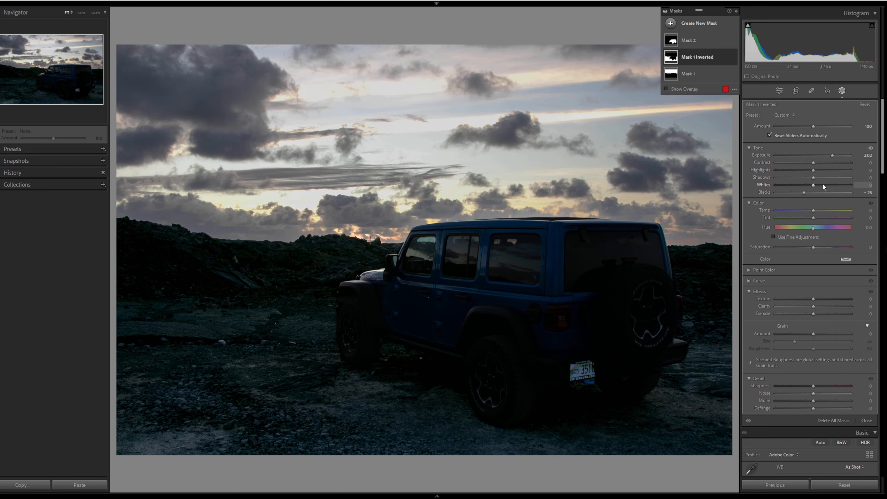
drag(813, 178, 820, 184)
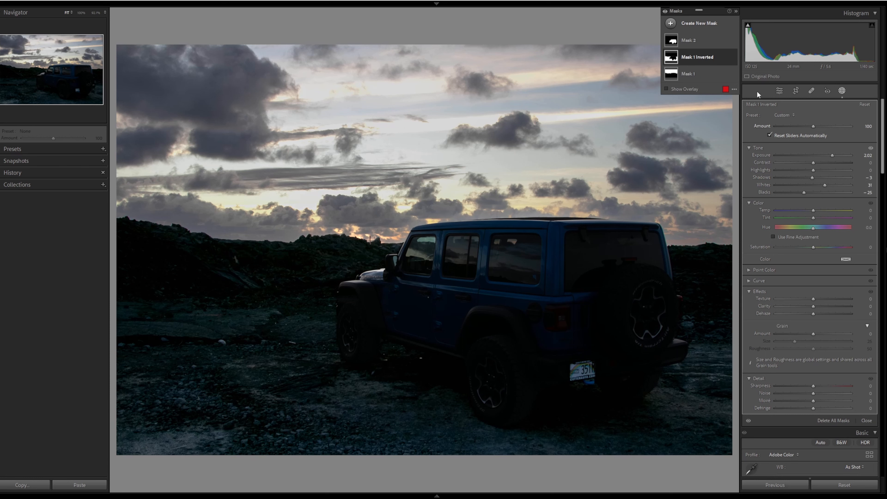
- Brighten the Jeep with Mask 2 by setting Exposure 2.34, Highlights 51, Whites 71 and Blacks -26
click(706, 42)
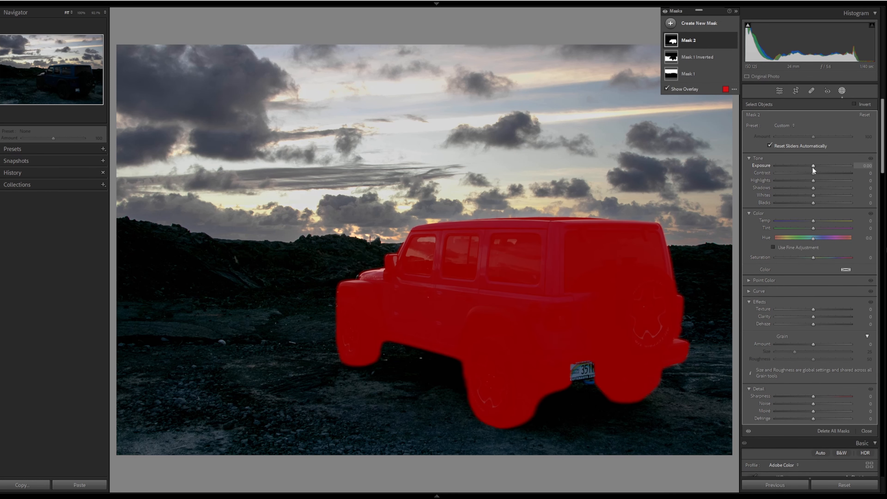
drag(813, 166, 823, 167)
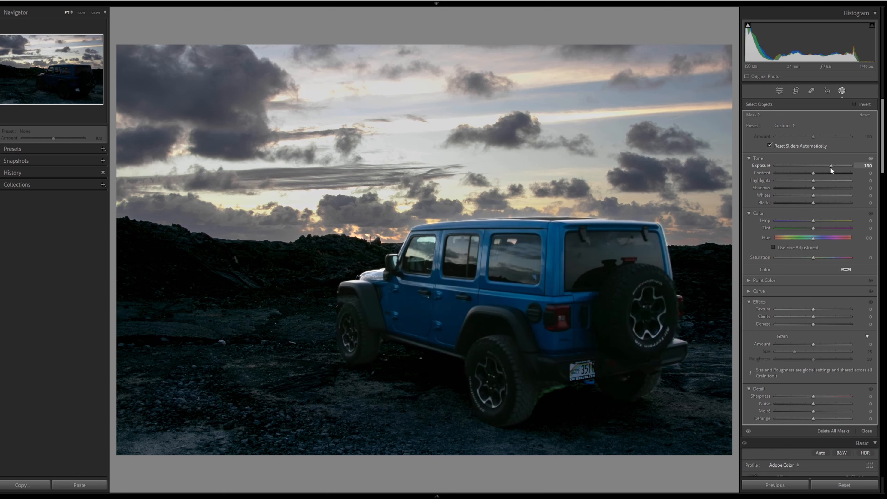
drag(830, 167, 832, 167)
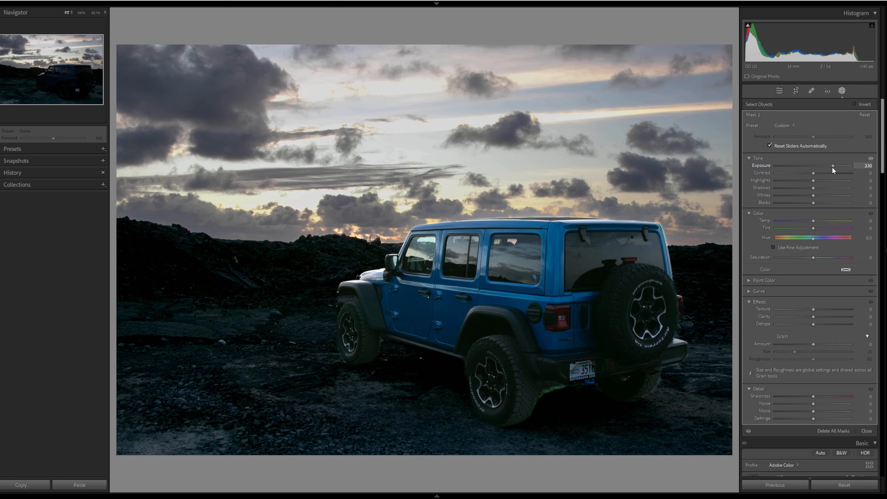
drag(817, 204, 807, 206)
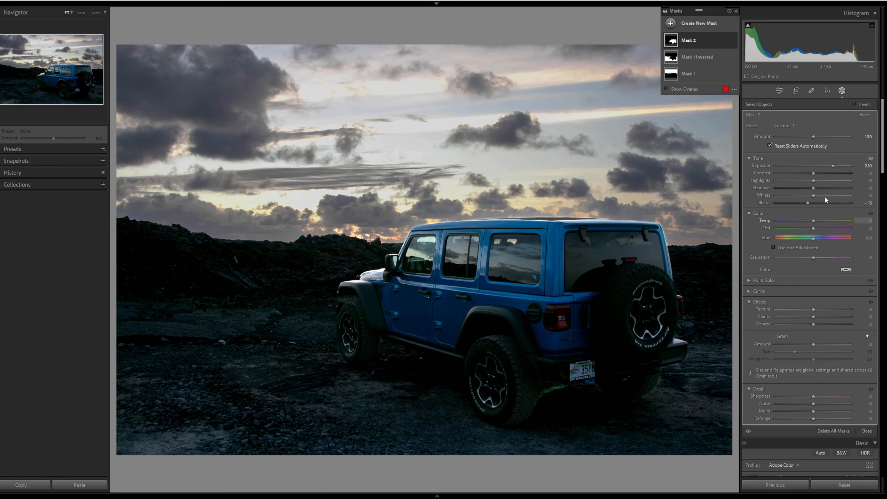
drag(814, 196, 834, 165)
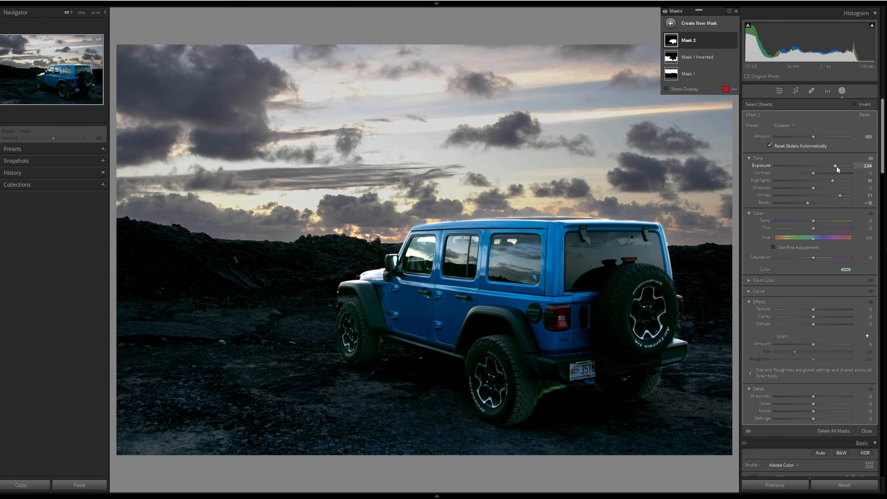
drag(807, 202, 807, 202)
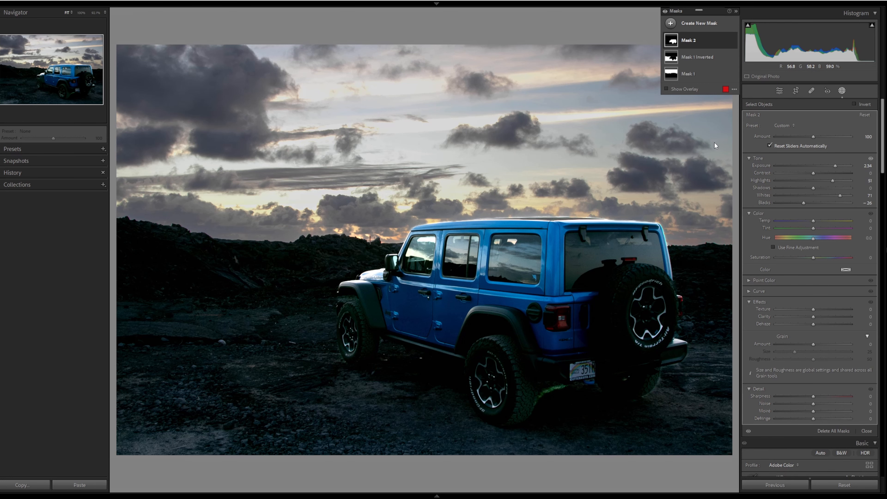
- Compare the edited photo side by side with the original in the before/after view
key(y)
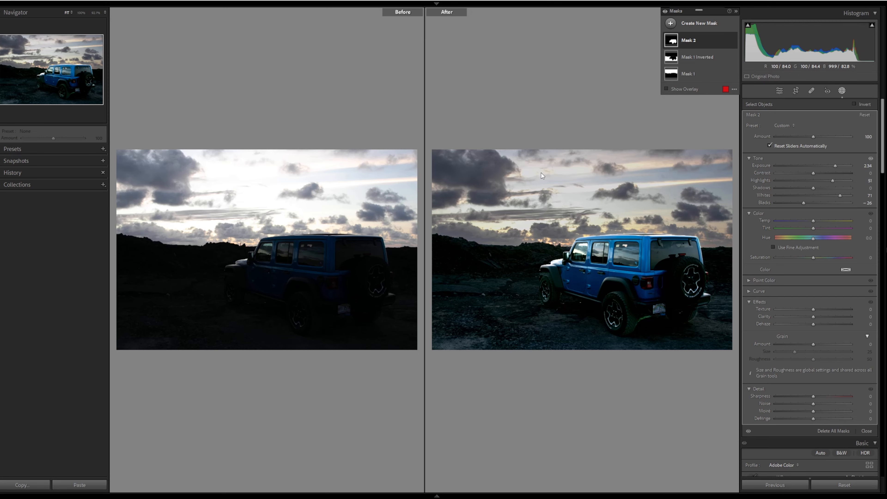
key(y)
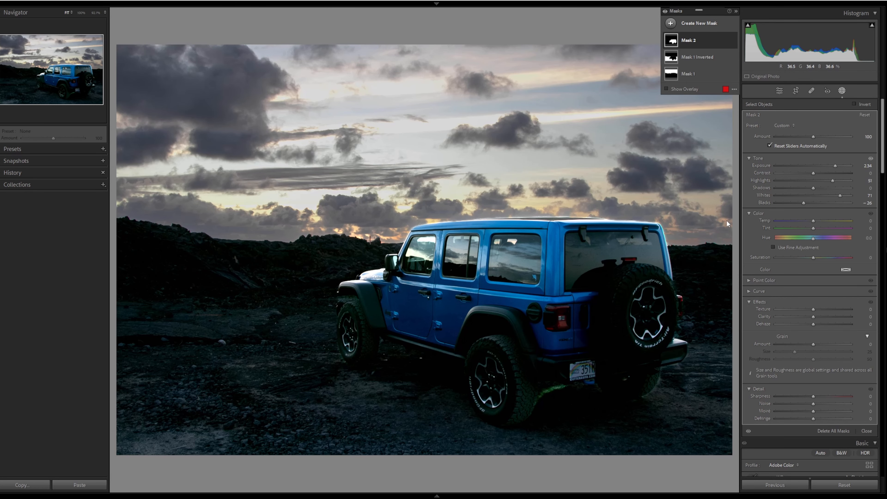
key(y)
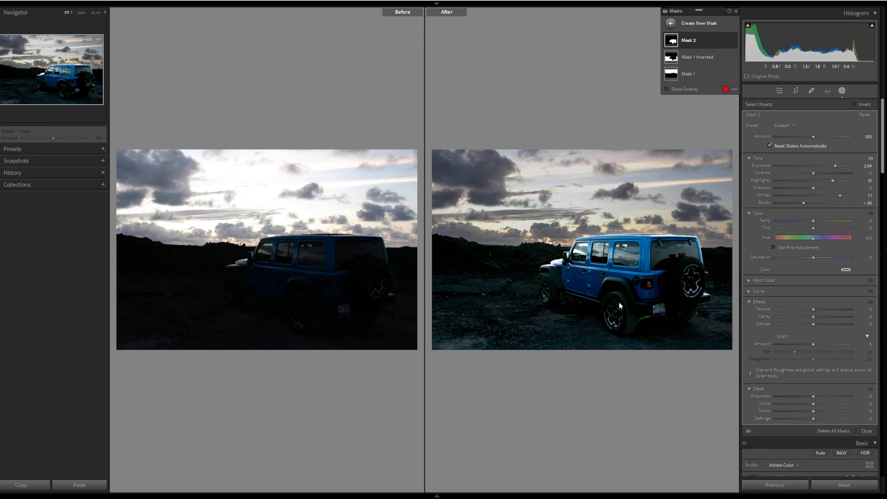
key(y)
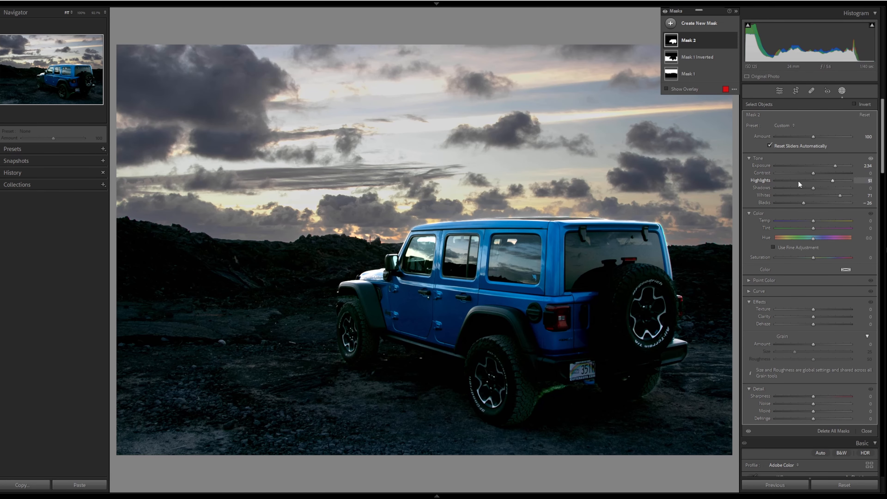
- Leave mask editing and set the whole photo's Clarity to +18, keeping Texture at its default
key(Escape)
key(Escape)
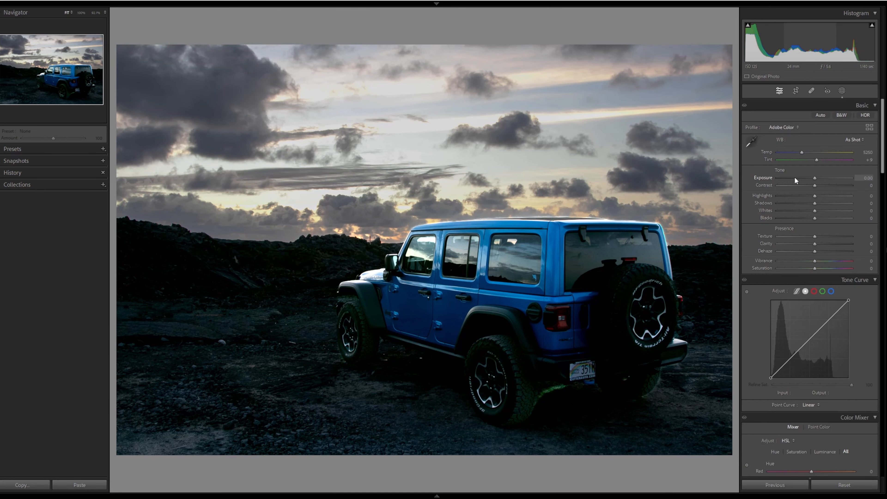
mouse_move(815, 244)
mouse_down()
mouse_move(823, 245)
mouse_move(815, 236)
mouse_up()
double_click(816, 236)
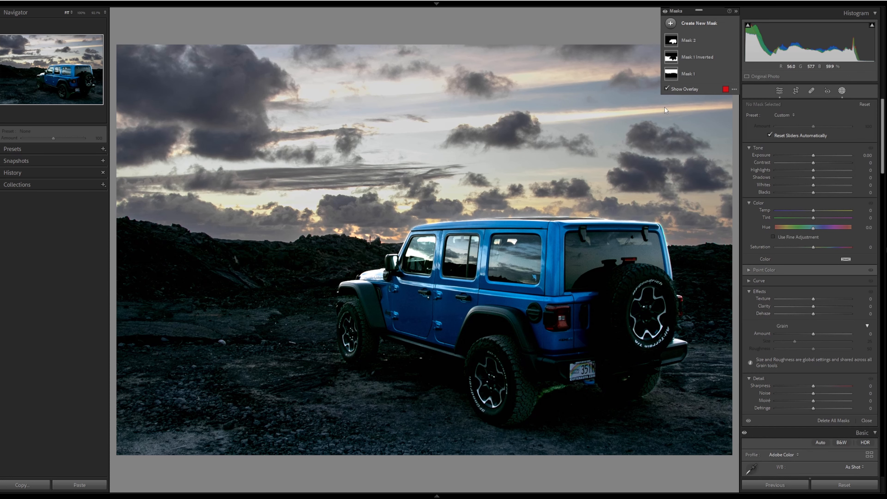
- Set the Jeep mask's Texture to 38 and leave its Clarity at 0
click(689, 42)
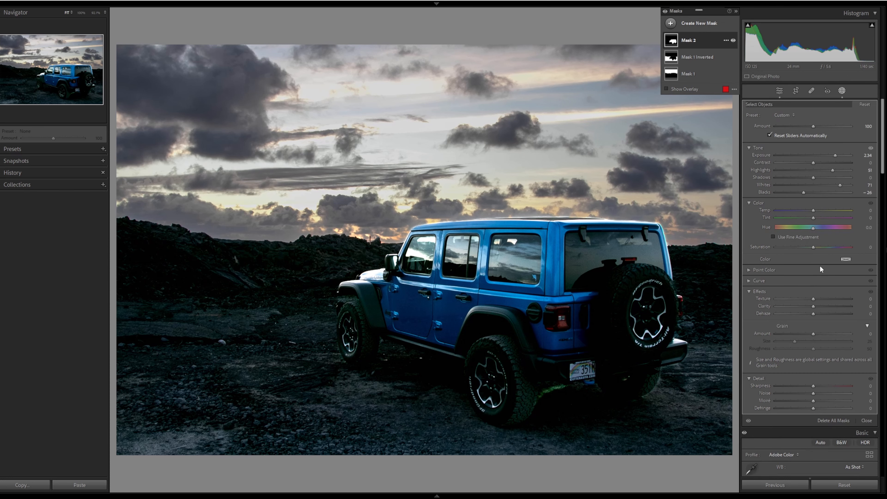
drag(813, 309, 820, 310)
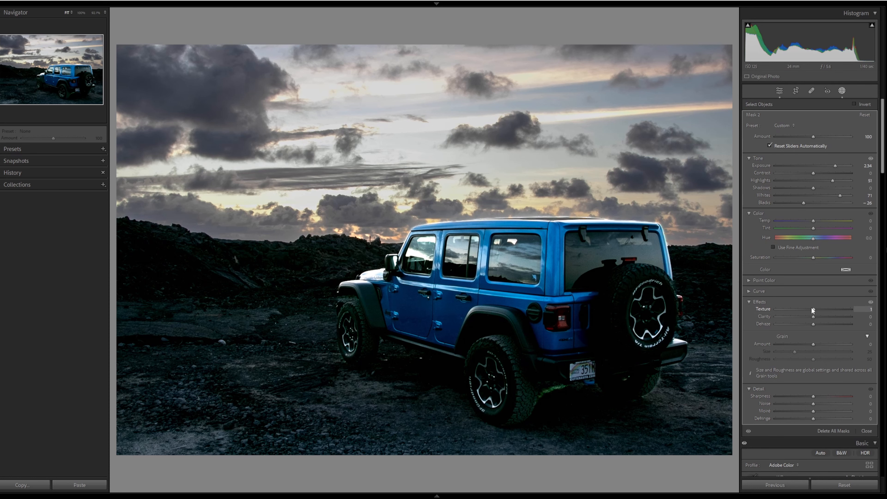
click(834, 309)
drag(833, 309, 826, 309)
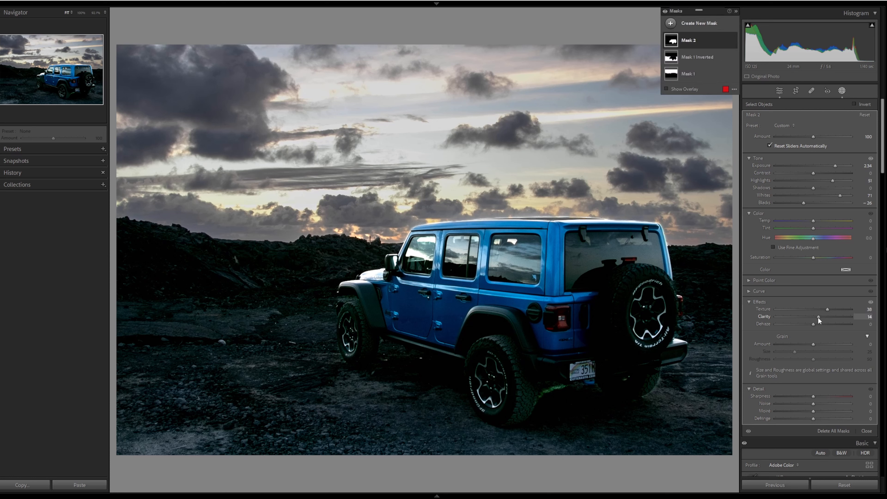
click(818, 317)
drag(815, 317, 811, 317)
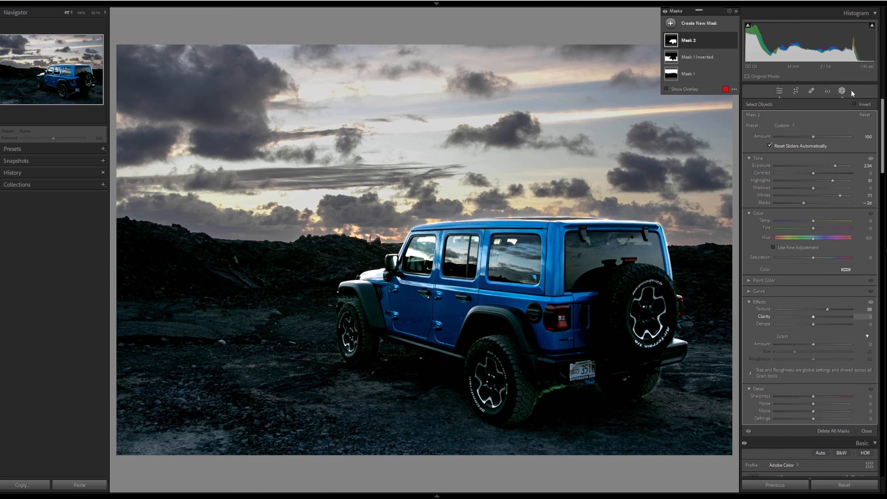
- Set Clarity to 14 and Dehaze to 12 on the foreground mask Mask 1 Inverted, and close masking
click(696, 57)
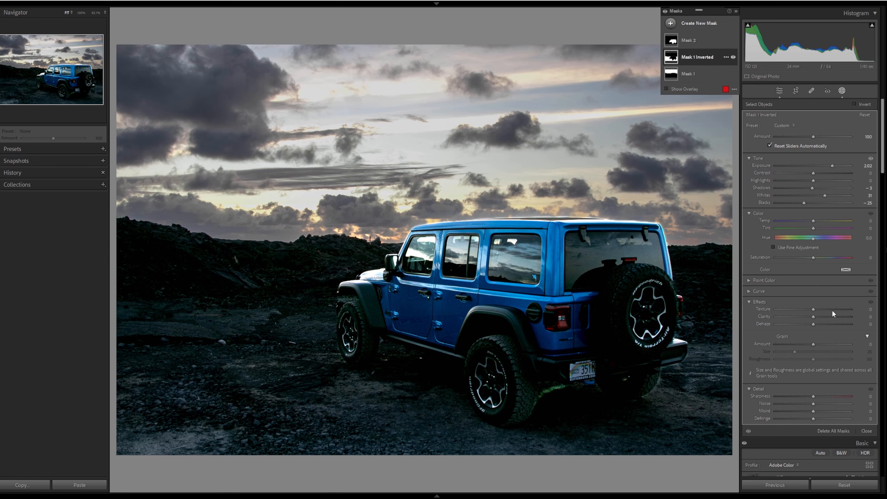
drag(812, 306, 818, 314)
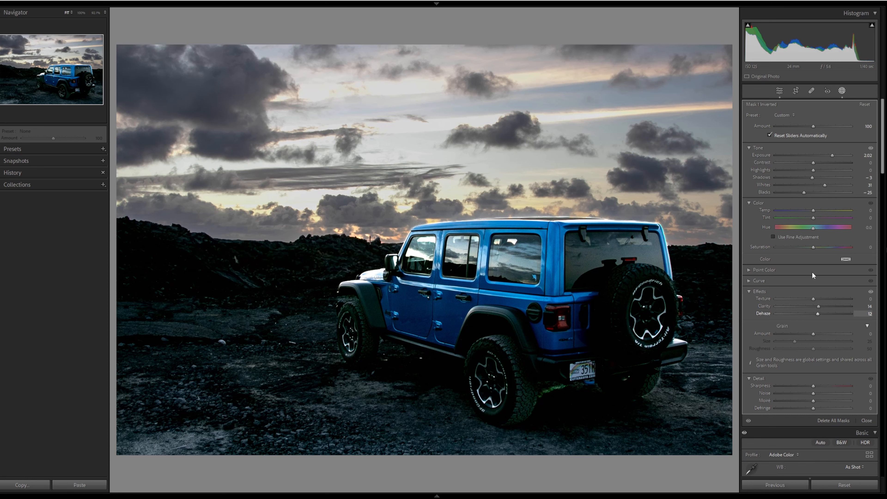
key(Escape)
key(Escape)
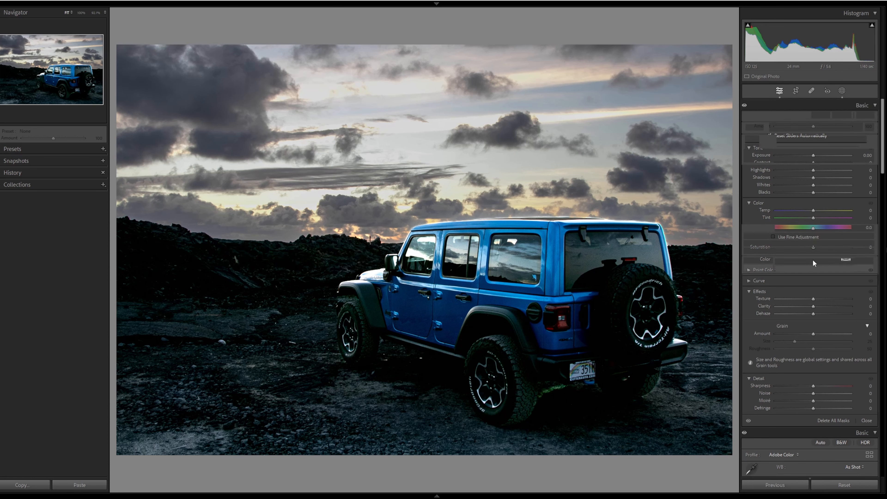
- Warm the whole photo by setting the white balance Temp to 6271
drag(799, 152, 804, 153)
mouse_move(804, 152)
mouse_down()
mouse_move(817, 153)
mouse_move(802, 154)
mouse_up()
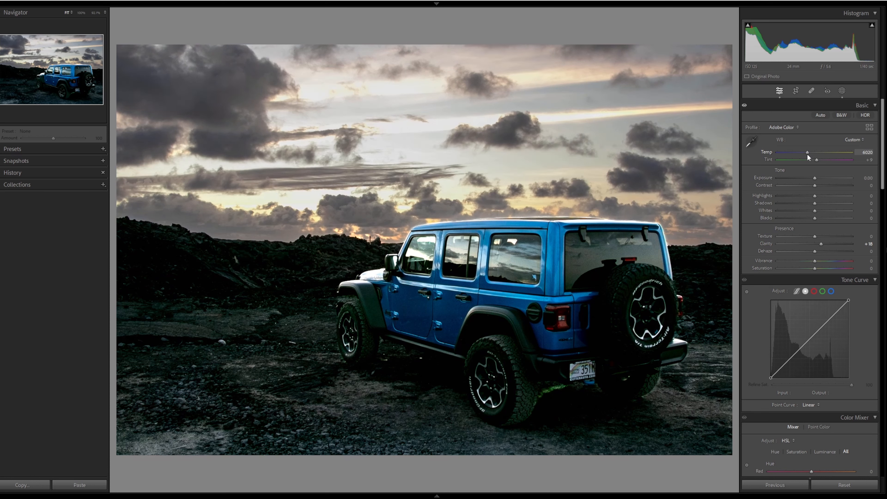
drag(807, 154, 808, 154)
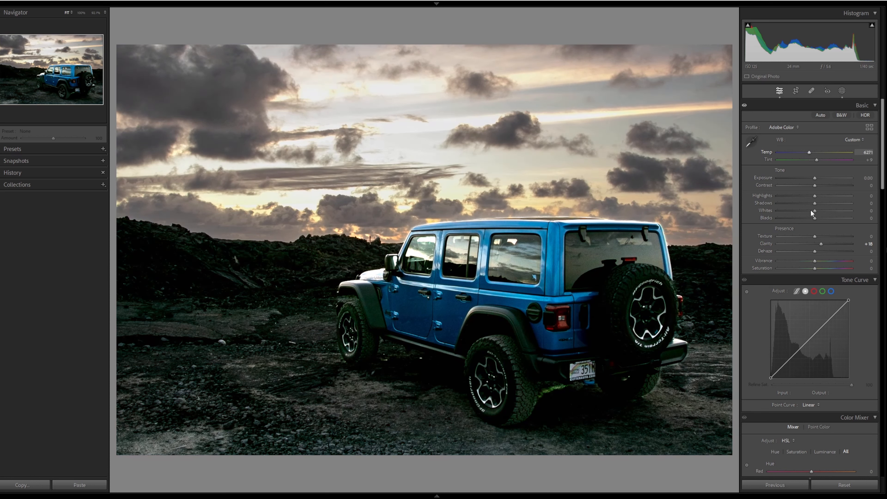
- Set the Calibration saturation to +13 for Blue Primary and +15 for Red Primary
scroll(833, 323, down, 15)
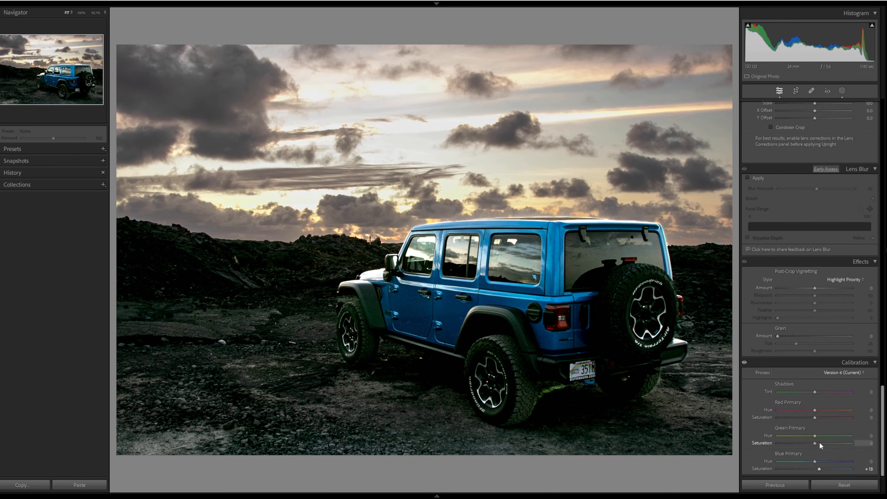
click(820, 417)
scroll(812, 316, up, 10)
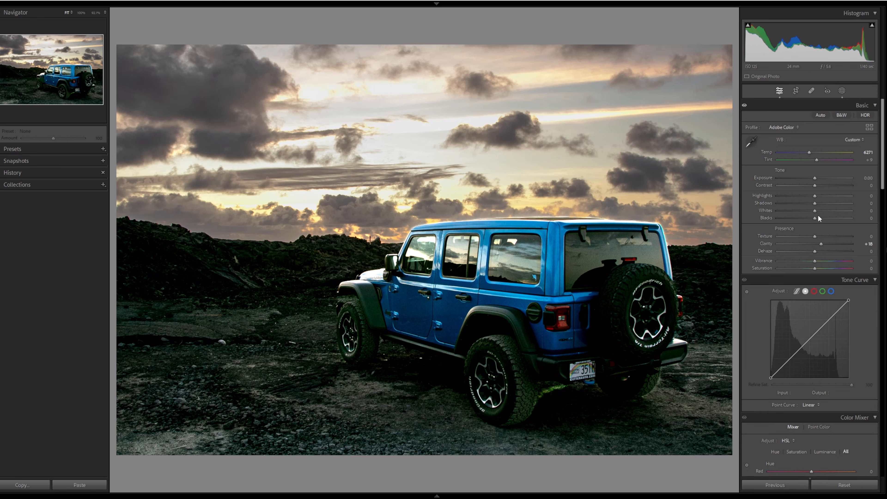
click(814, 178)
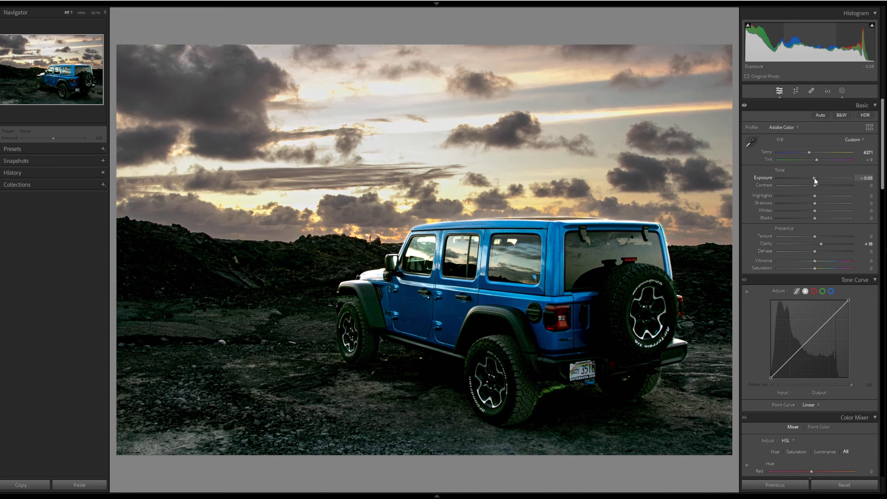
double_click(814, 178)
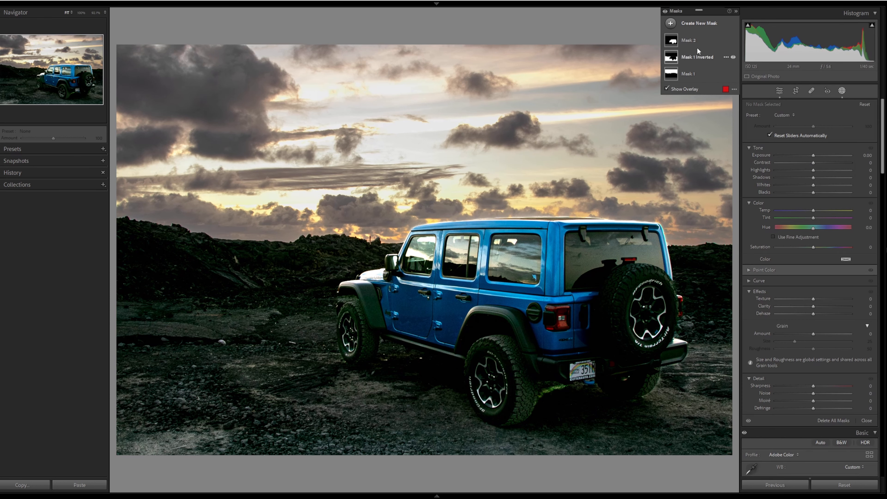
- Lower the Jeep mask's Exposure to 1.98, deselect the mask and toggle the before/after comparison
click(697, 43)
drag(835, 166, 831, 164)
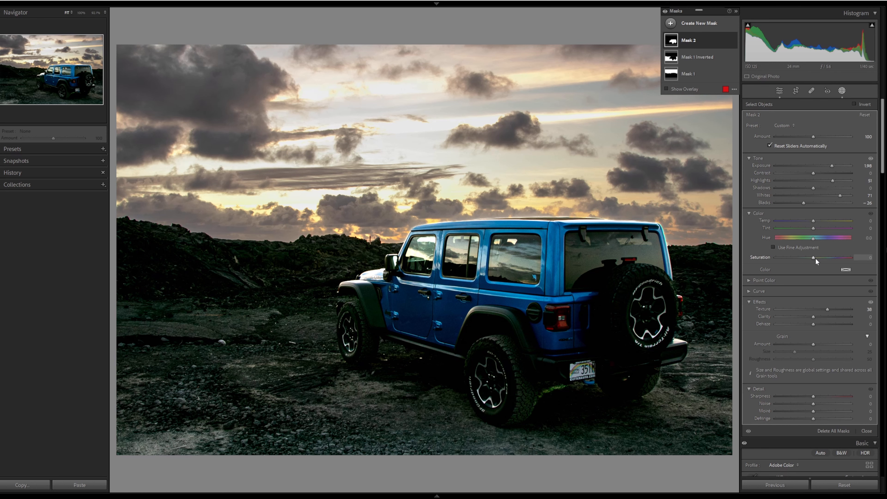
key(Escape)
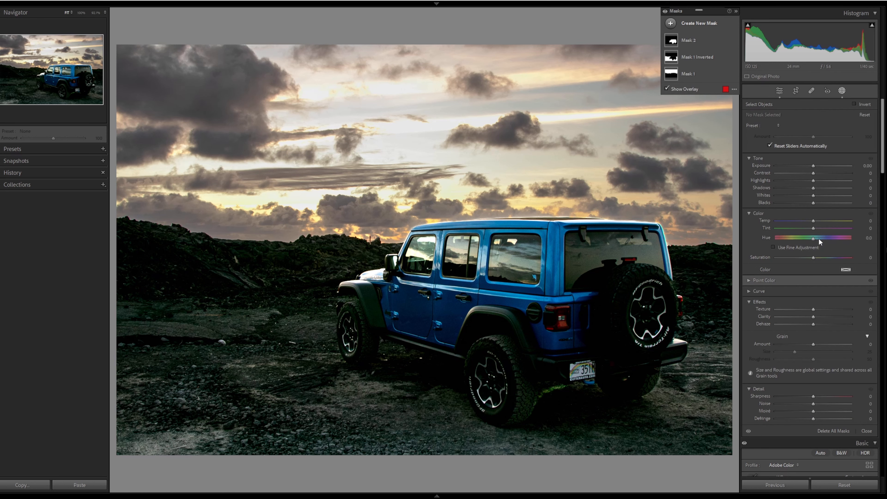
key(y)
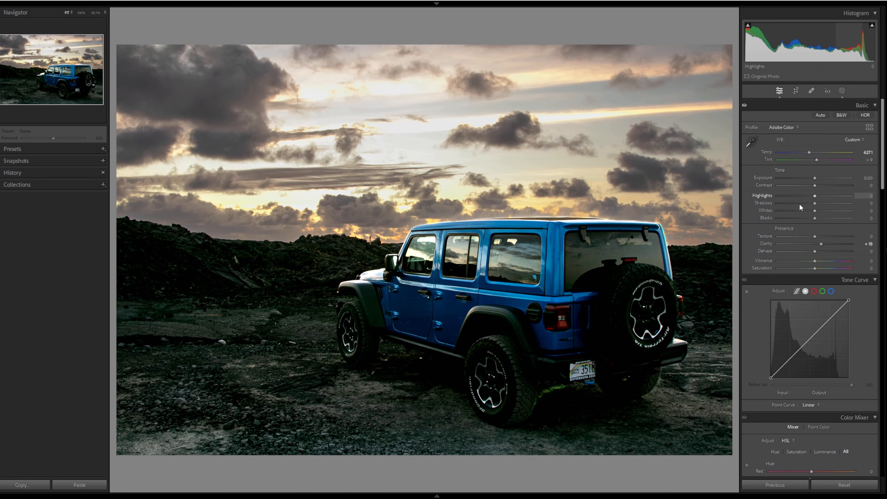
- Darken the photo's edges by setting the Post-Crop Vignetting Amount to -6
scroll(802, 229, down, 8)
scroll(804, 228, down, 10)
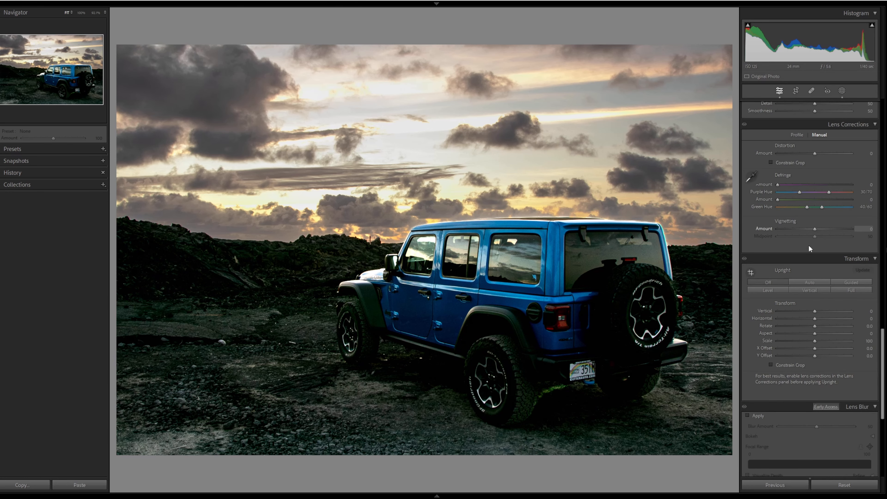
scroll(808, 282, down, 5)
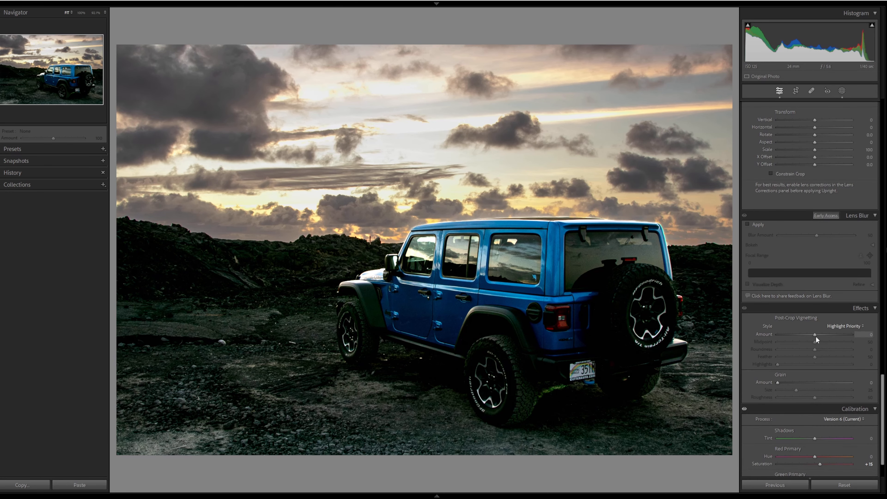
drag(814, 334, 812, 334)
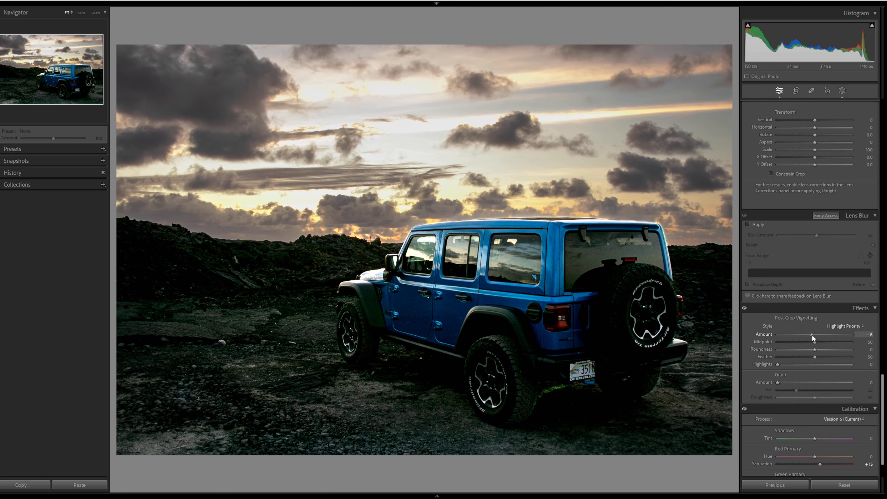